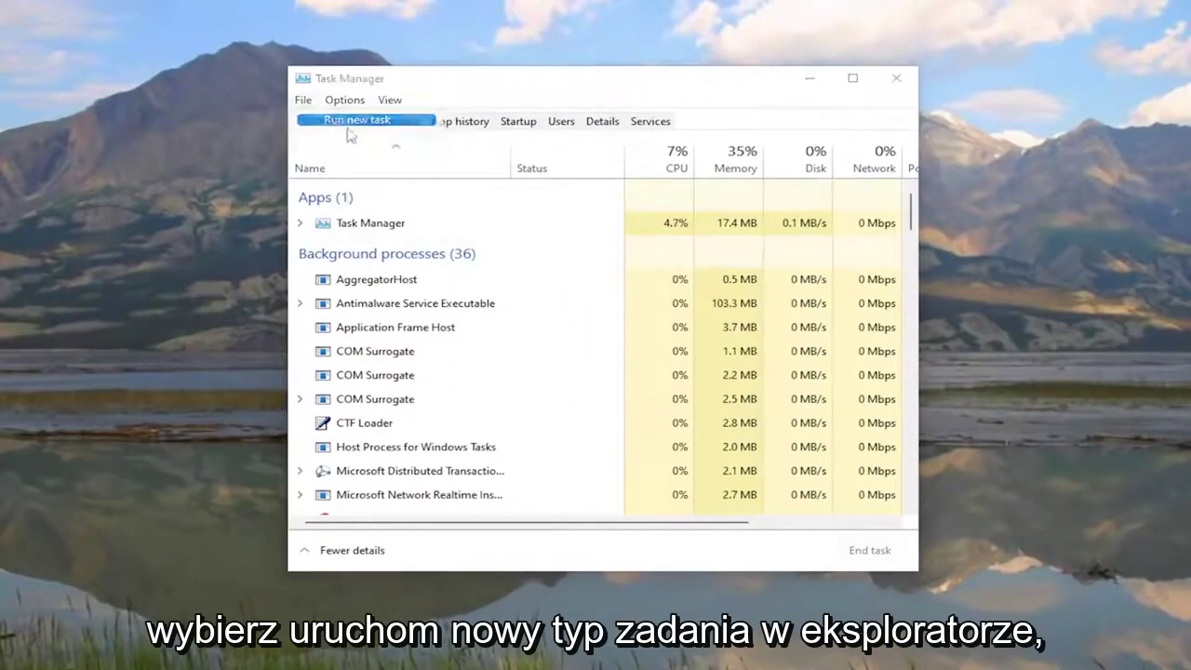
# - Run a new task named explorer from Task Manager, and minimize the File Explorer window it opens
pyautogui.click(345, 130)
pyautogui.write('explorer')
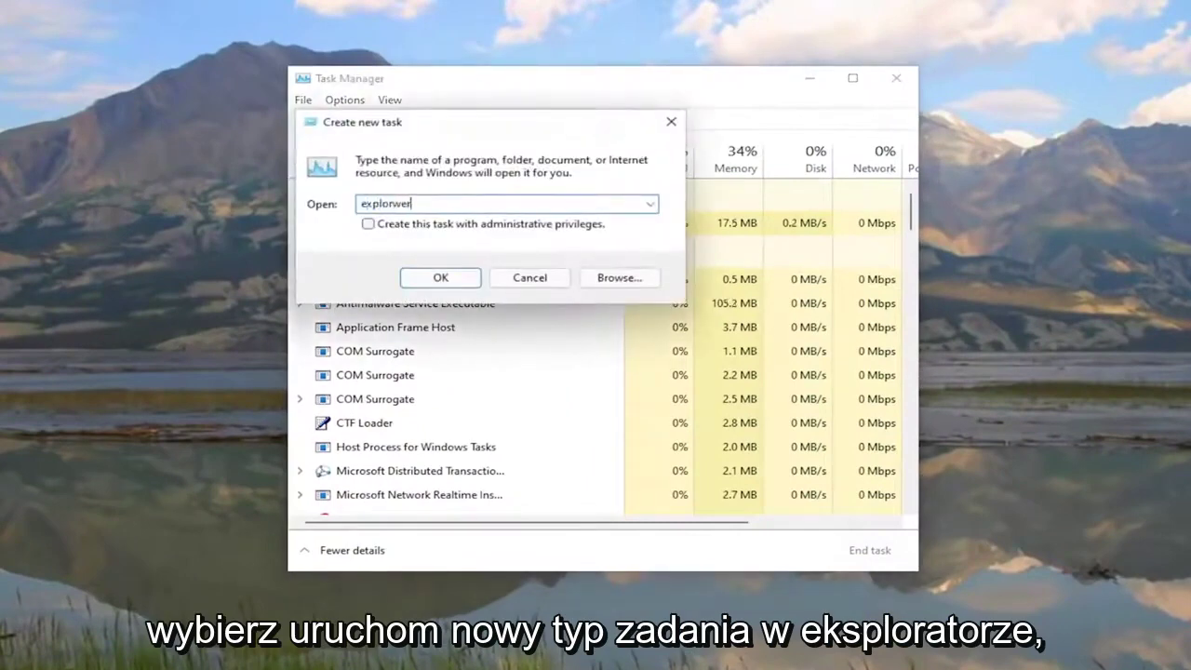
pyautogui.click(445, 277)
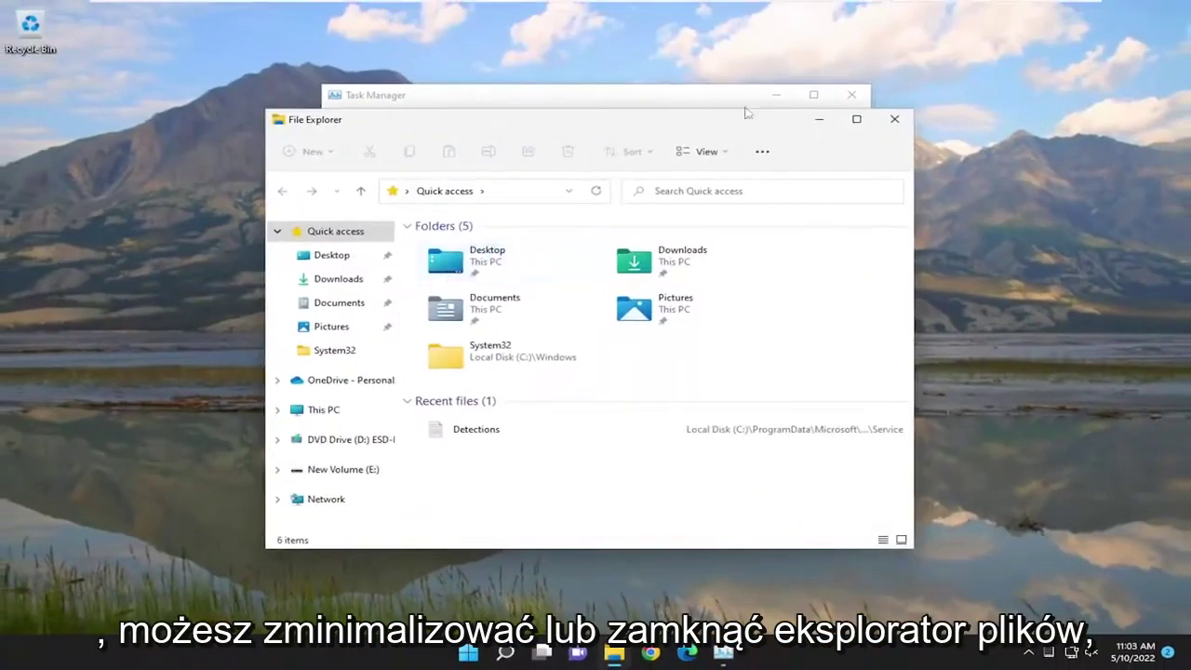
pyautogui.click(819, 119)
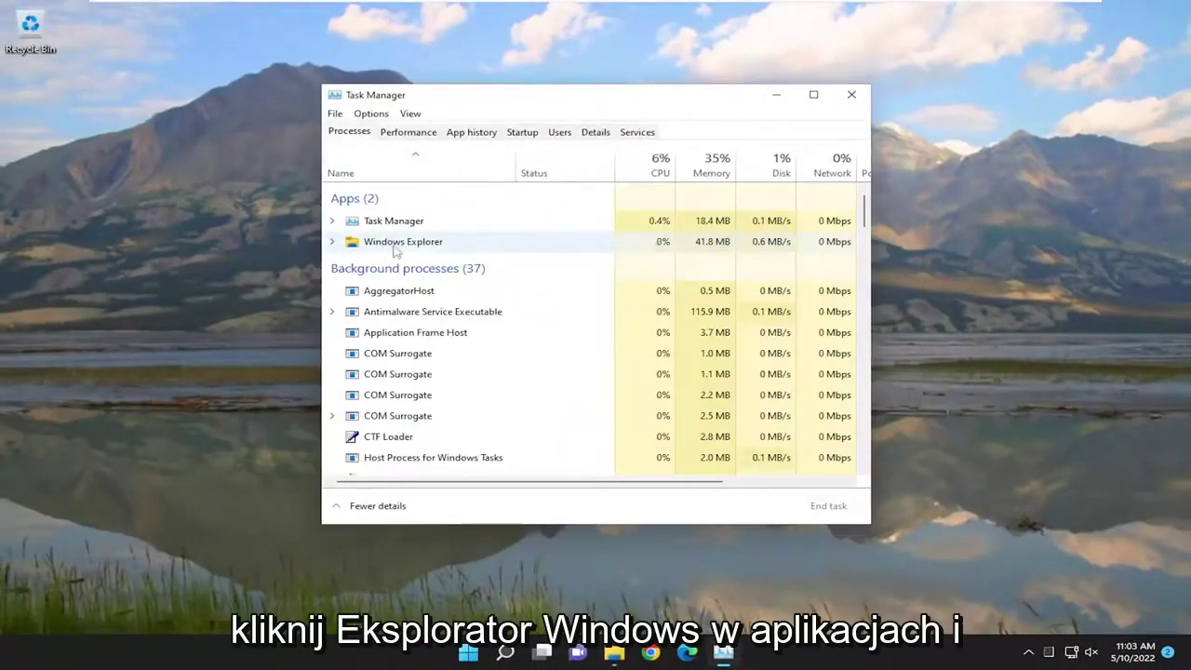
# - Restart the Windows Explorer process in Task Manager and close Task Manager
pyautogui.rightClick(400, 245)
pyautogui.click(438, 272)
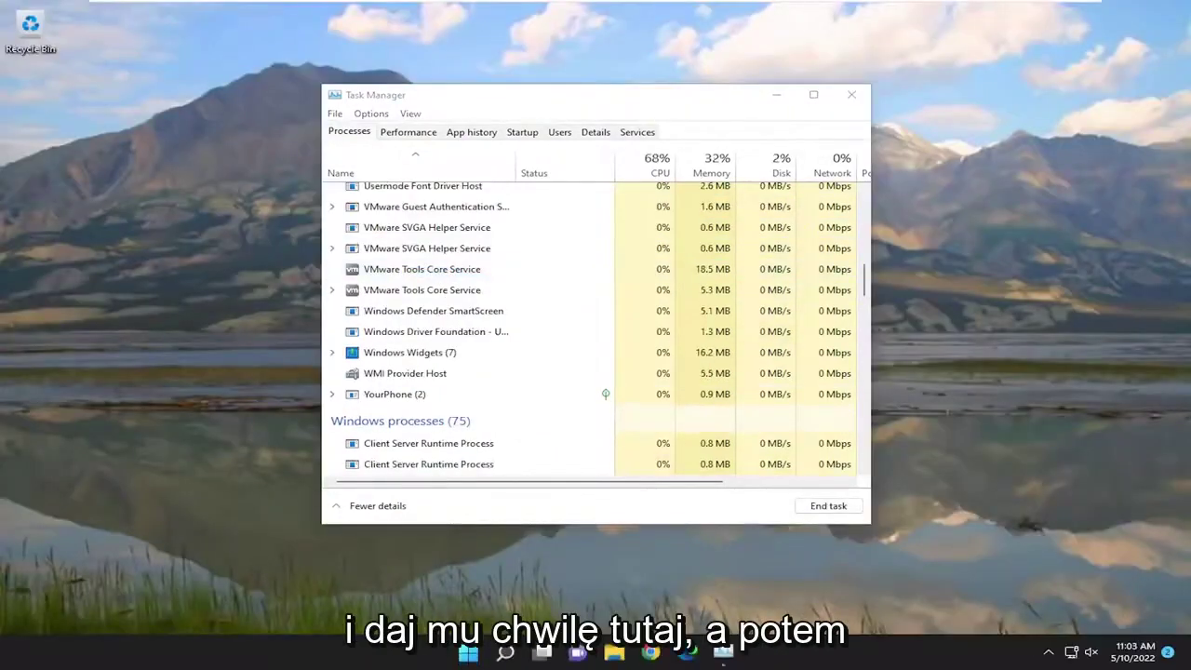
pyautogui.click(852, 95)
# - Search Windows for "file explorer options", open File Explorer Options, and restore the default General settings
pyautogui.press('super+s')
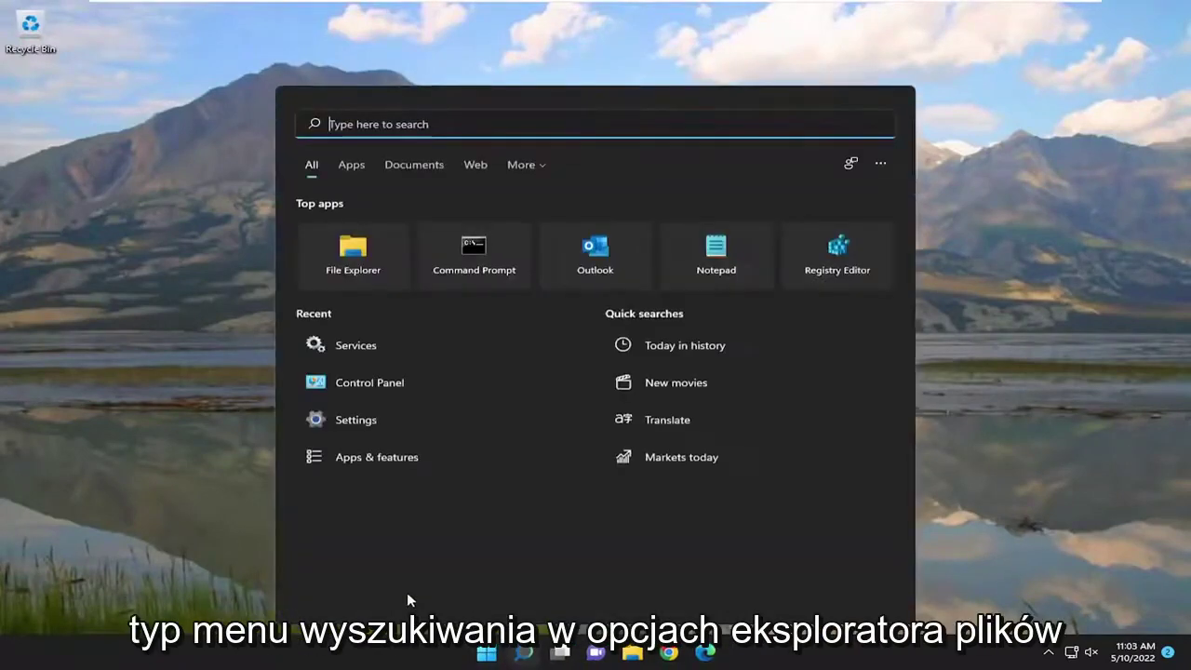
pyautogui.write('file explorer options')
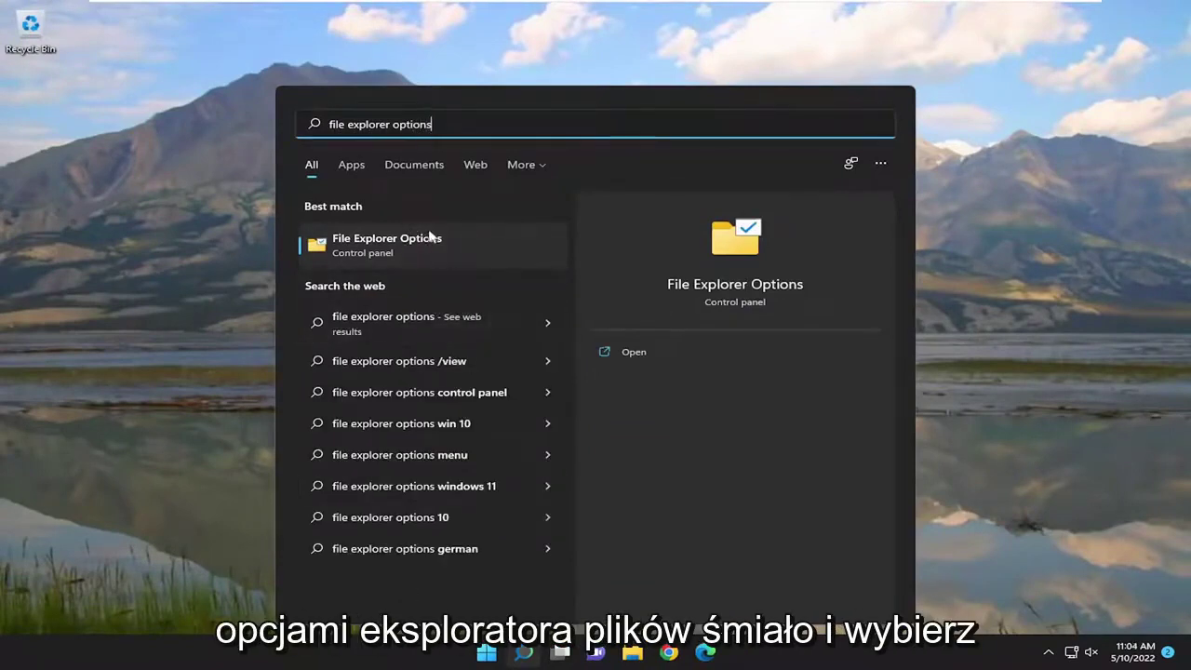
pyautogui.click(394, 244)
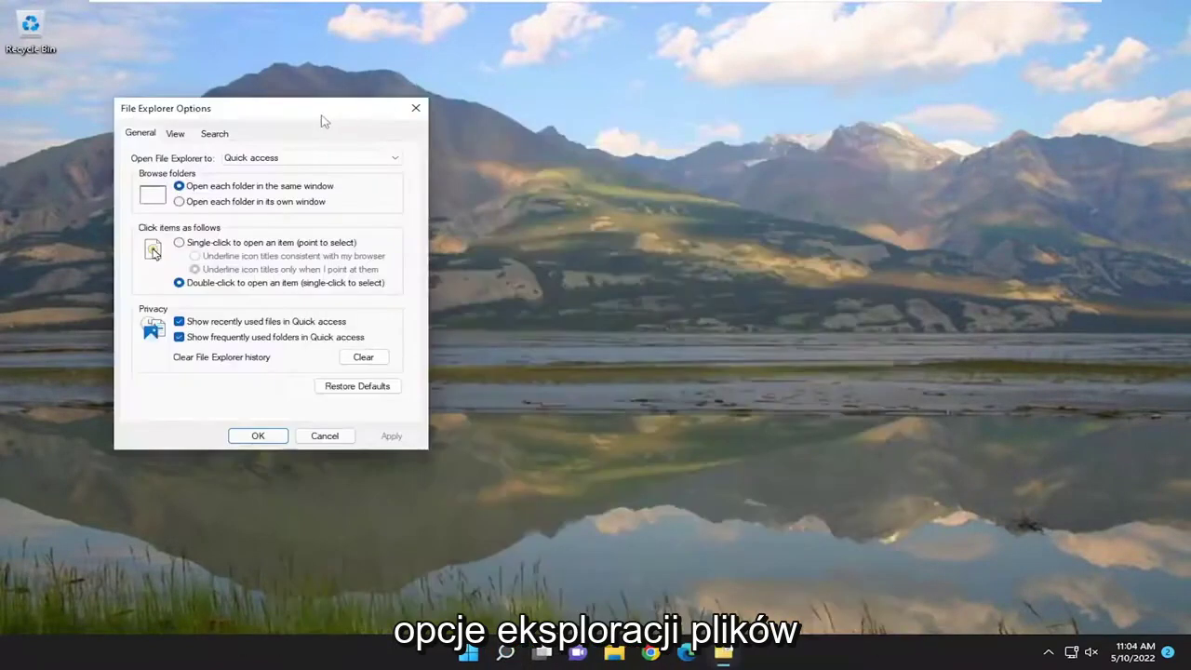
pyautogui.moveTo(322, 117); pyautogui.dragTo(521, 130)
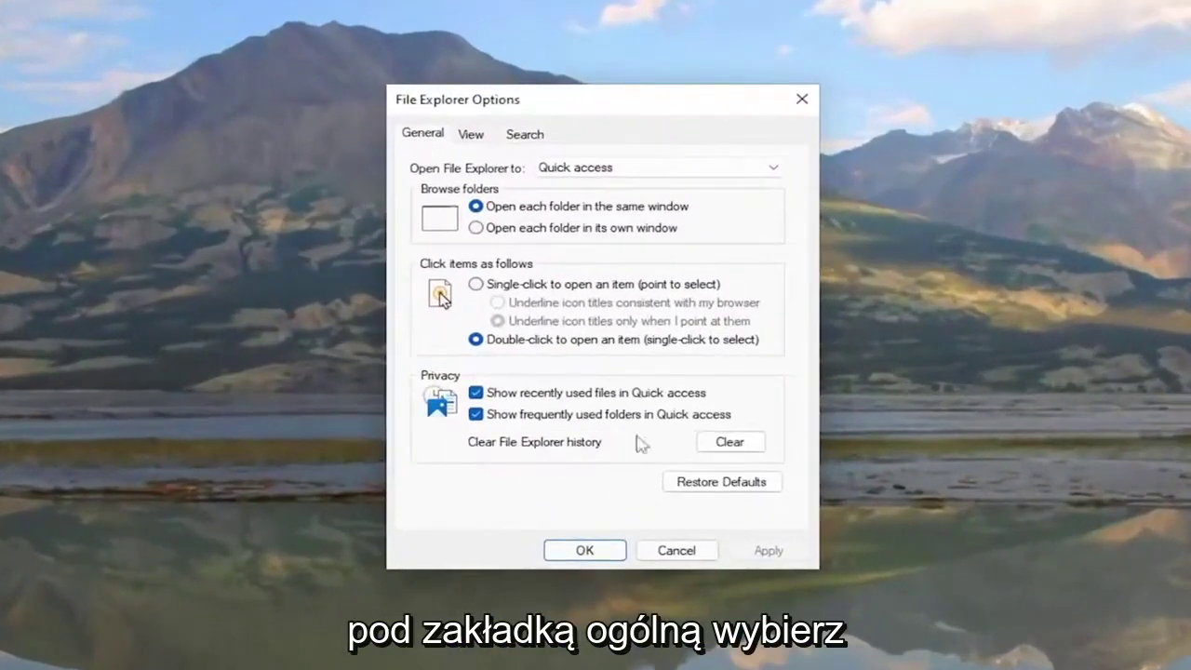
pyautogui.click(732, 482)
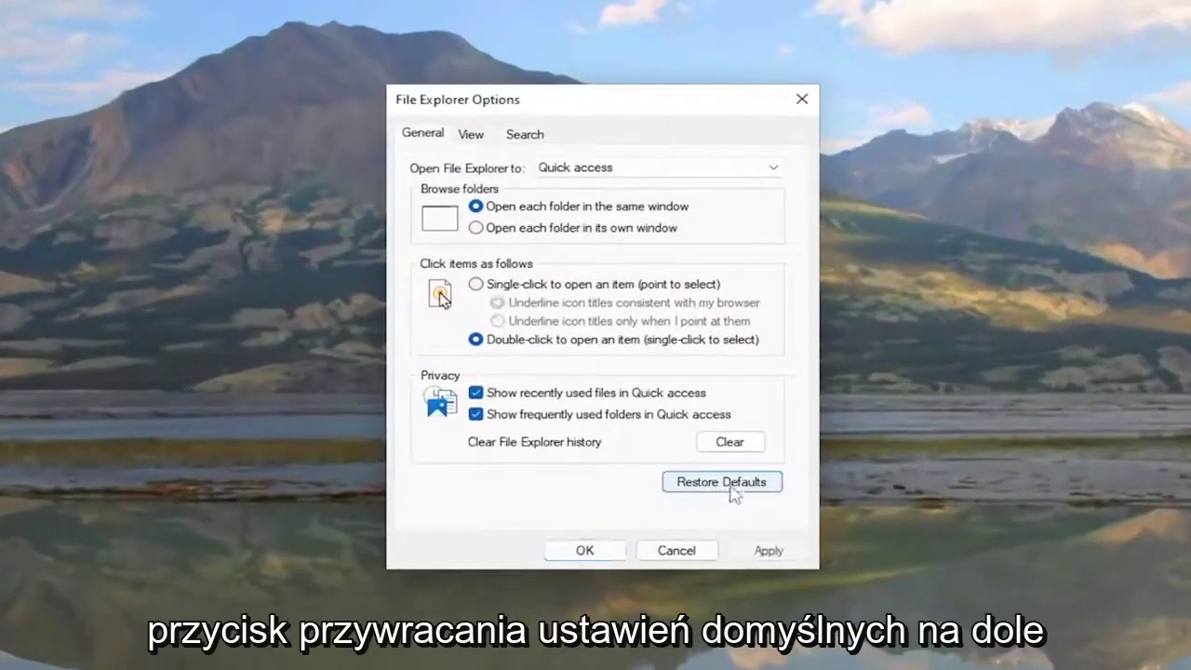
# - Restore the default advanced View settings and reset all folders of this type to the default view
pyautogui.click(472, 135)
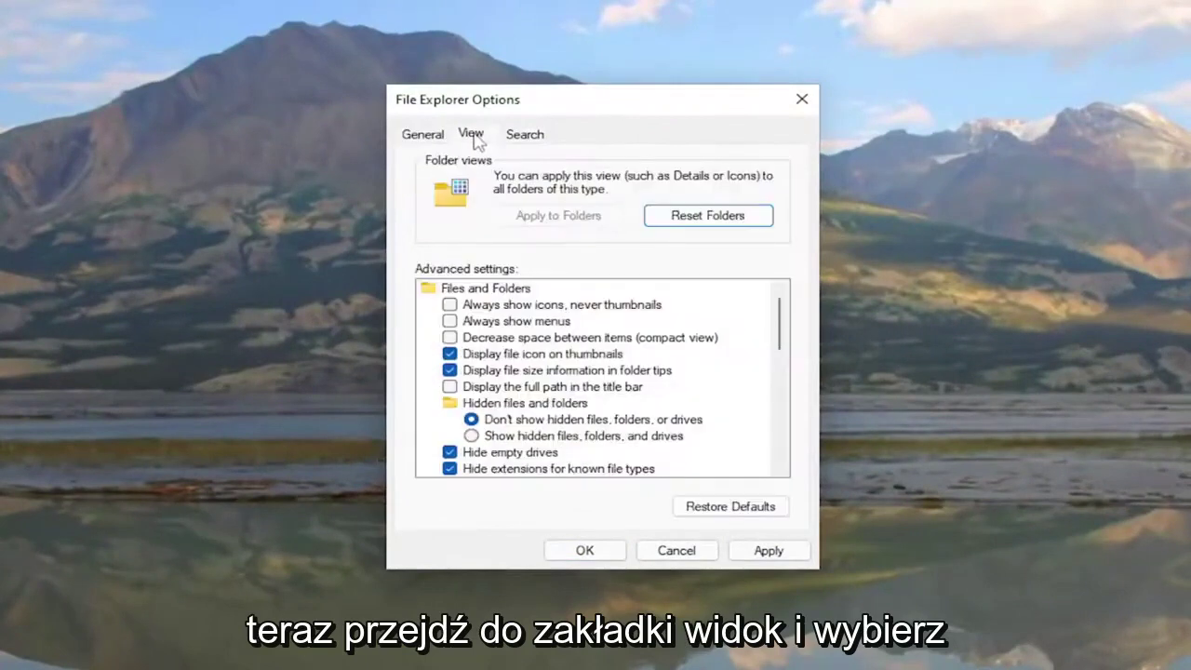
pyautogui.click(716, 510)
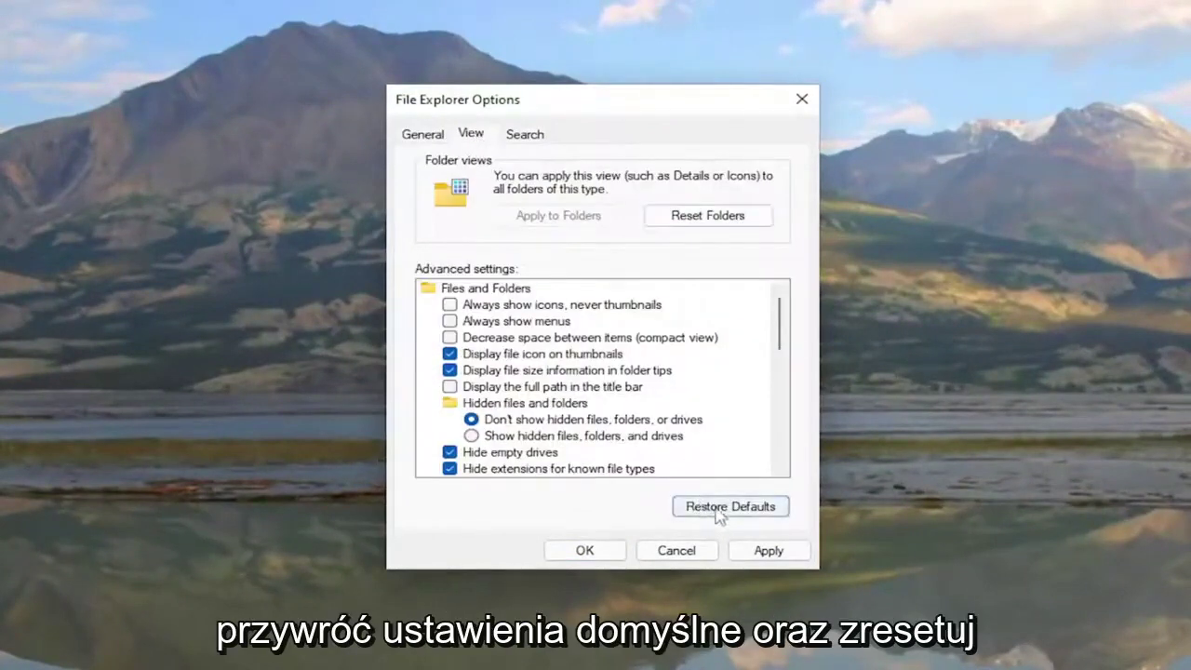
pyautogui.click(709, 221)
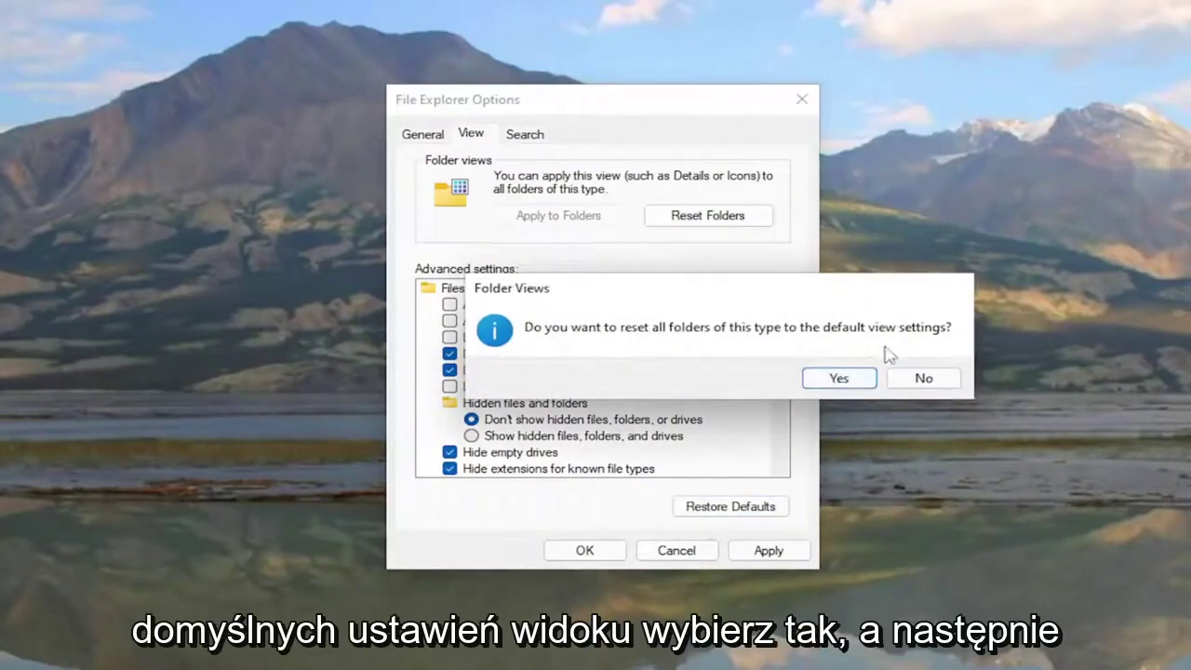
pyautogui.click(863, 380)
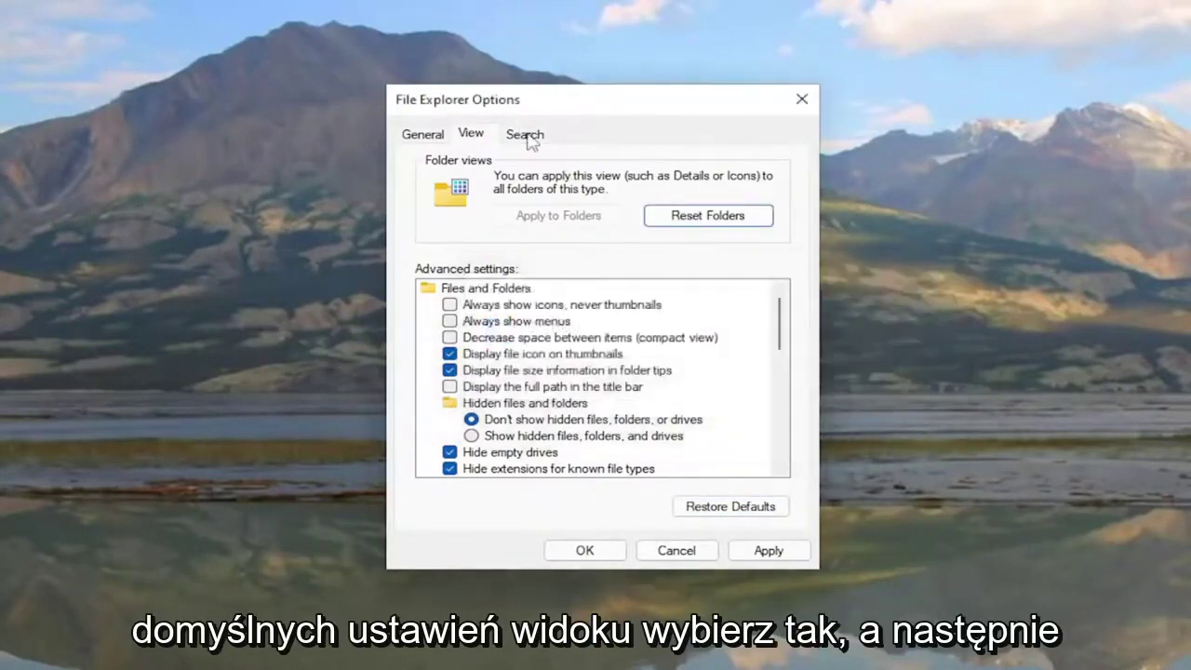
# - Restore the default Search settings in File Explorer Options, apply the changes, and close the dialog
pyautogui.click(526, 134)
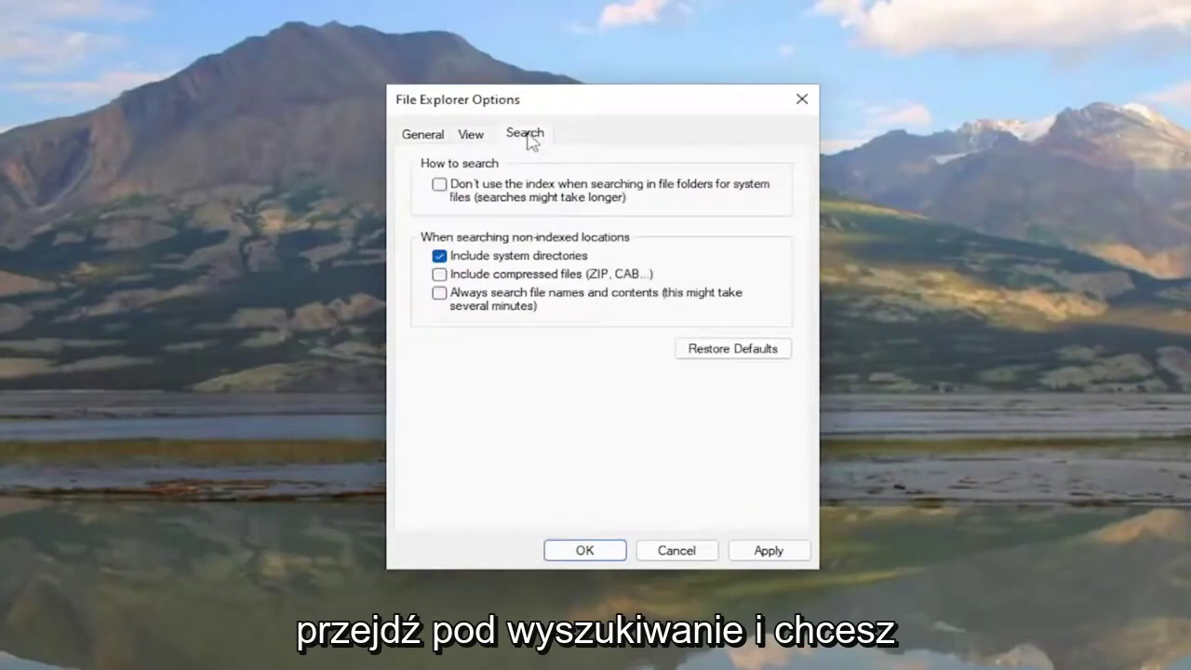
pyautogui.click(722, 355)
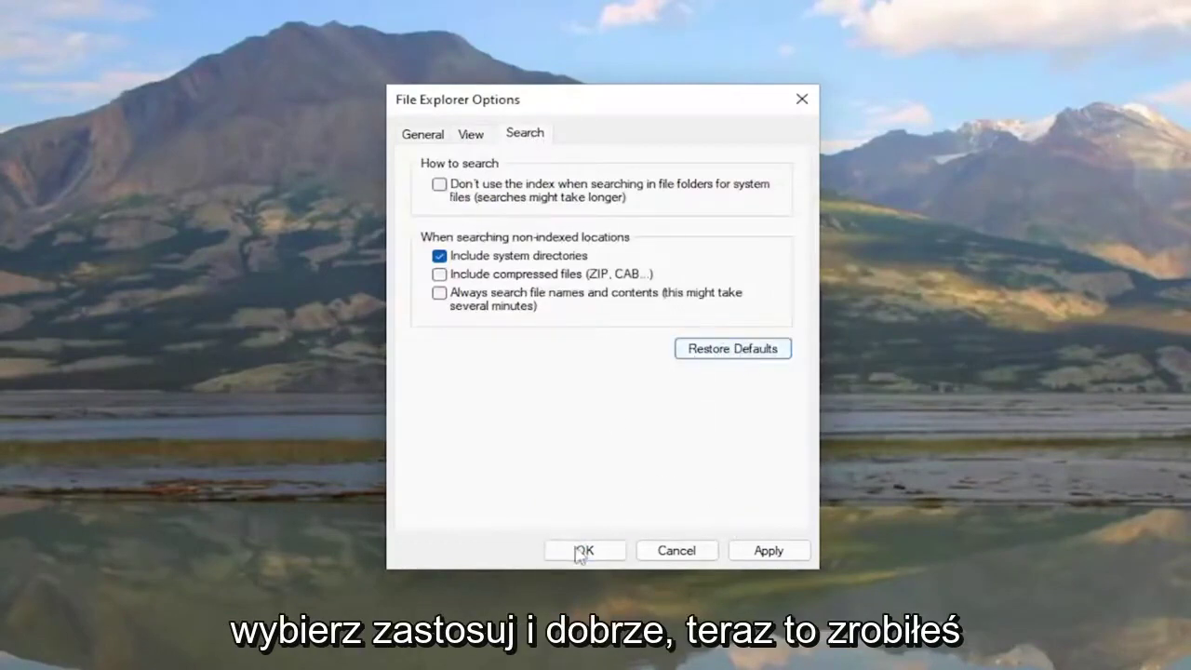
pyautogui.click(768, 549)
pyautogui.click(572, 550)
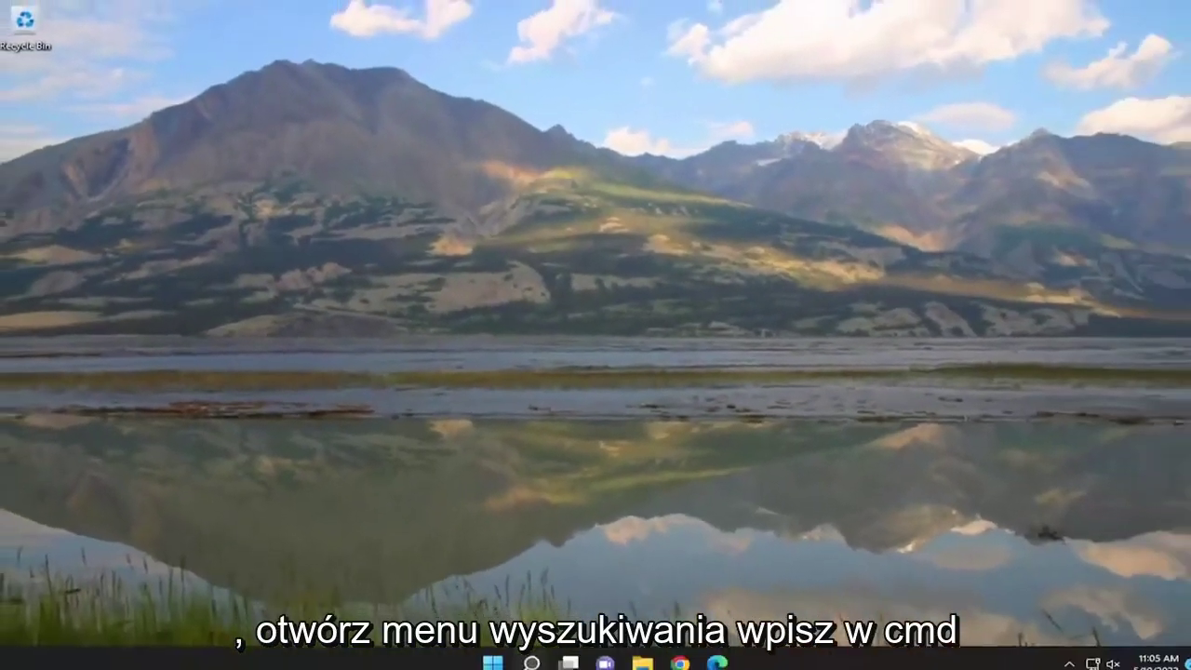
# - Search Windows for "cmd" and run Command Prompt as administrator, allowing it to make changes to the device
pyautogui.click(526, 656)
pyautogui.write('cmd')
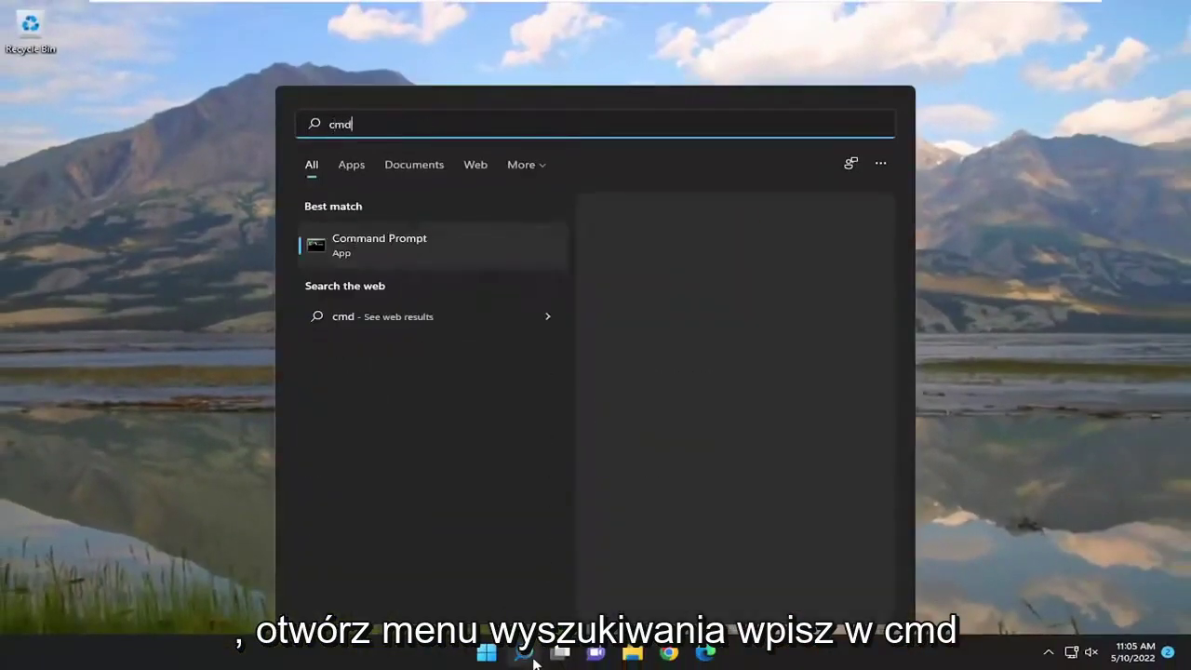
pyautogui.rightClick(385, 244)
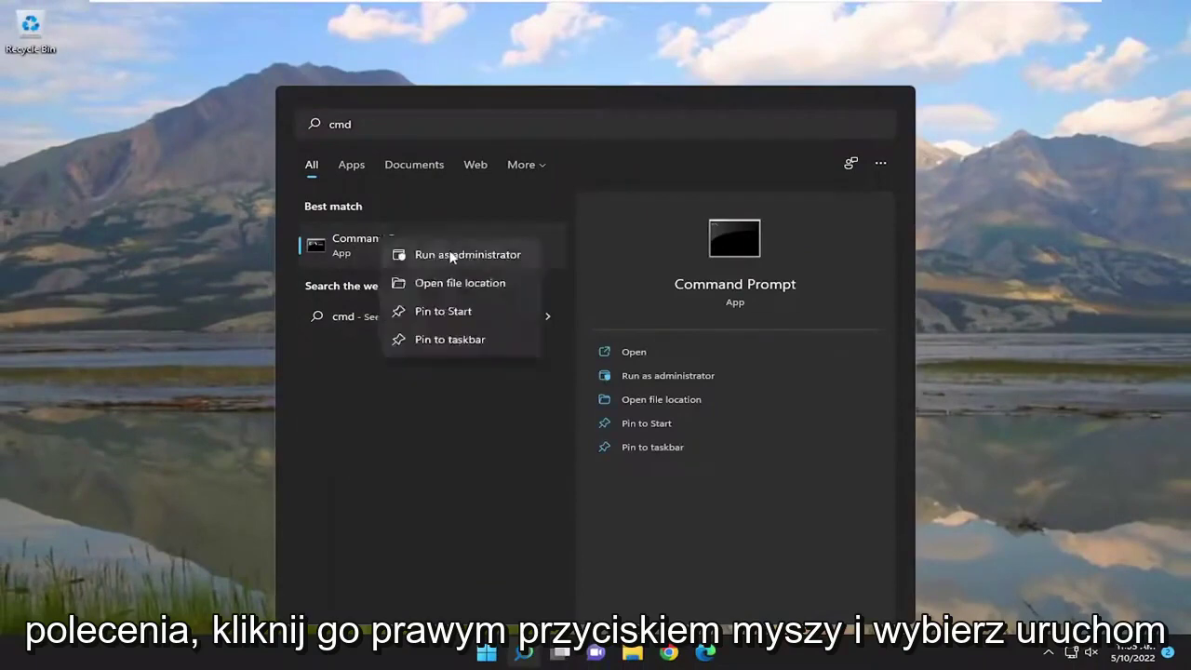
pyautogui.click(465, 255)
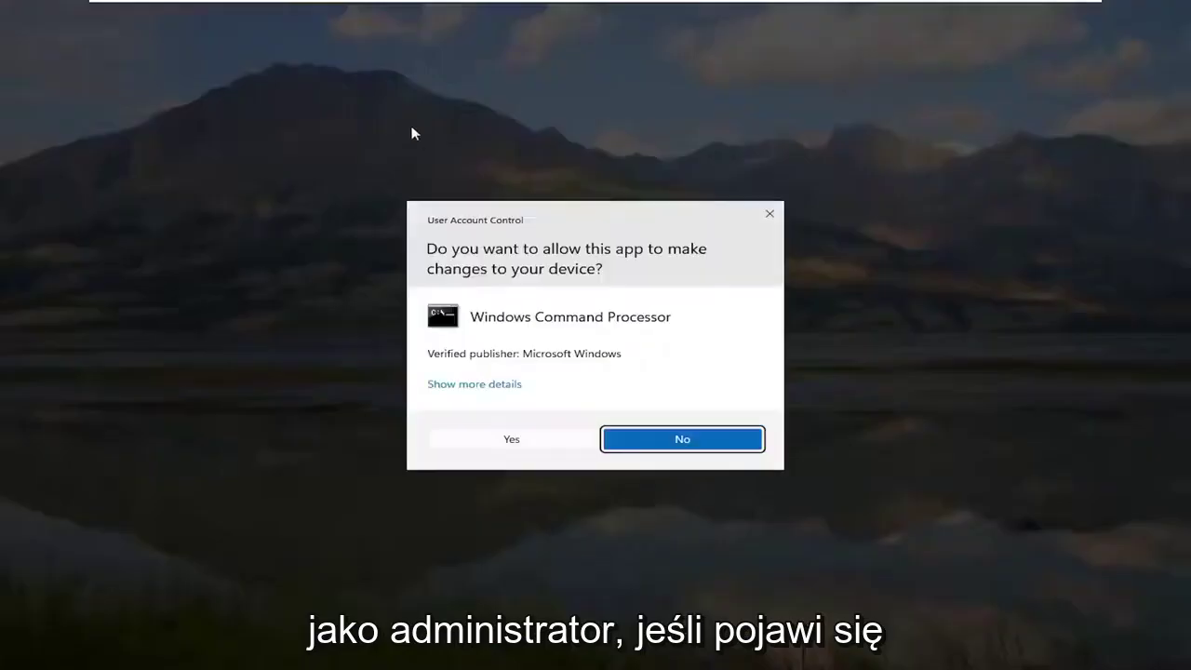
pyautogui.click(512, 439)
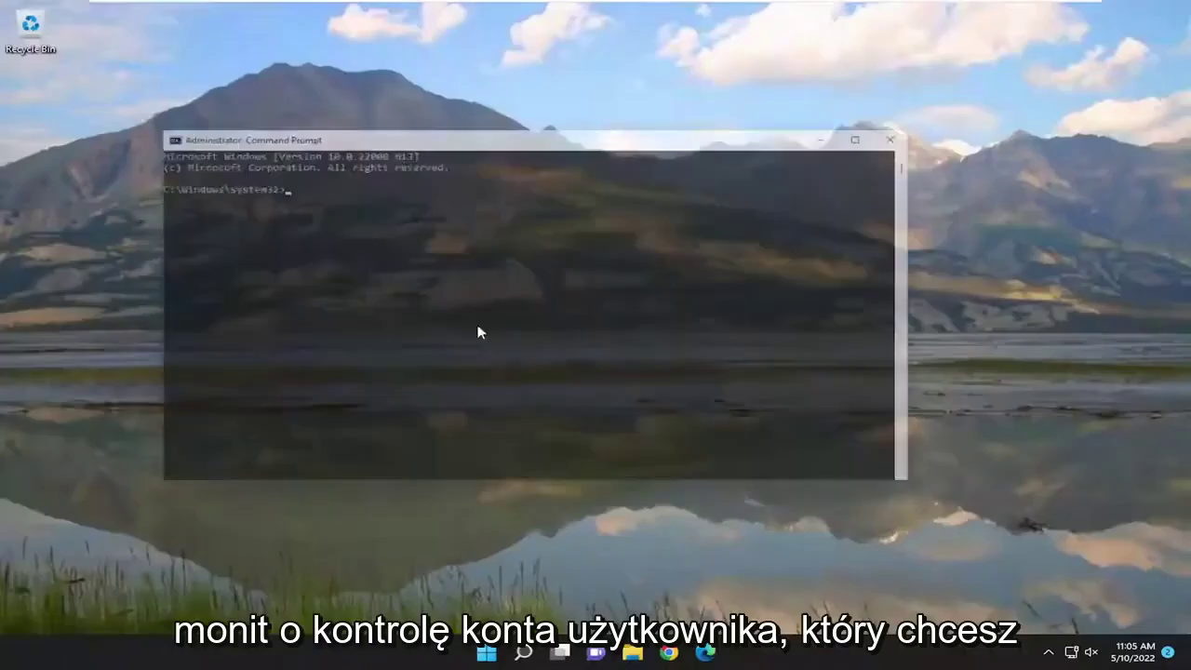
pyautogui.moveTo(389, 131); pyautogui.dragTo(419, 130)
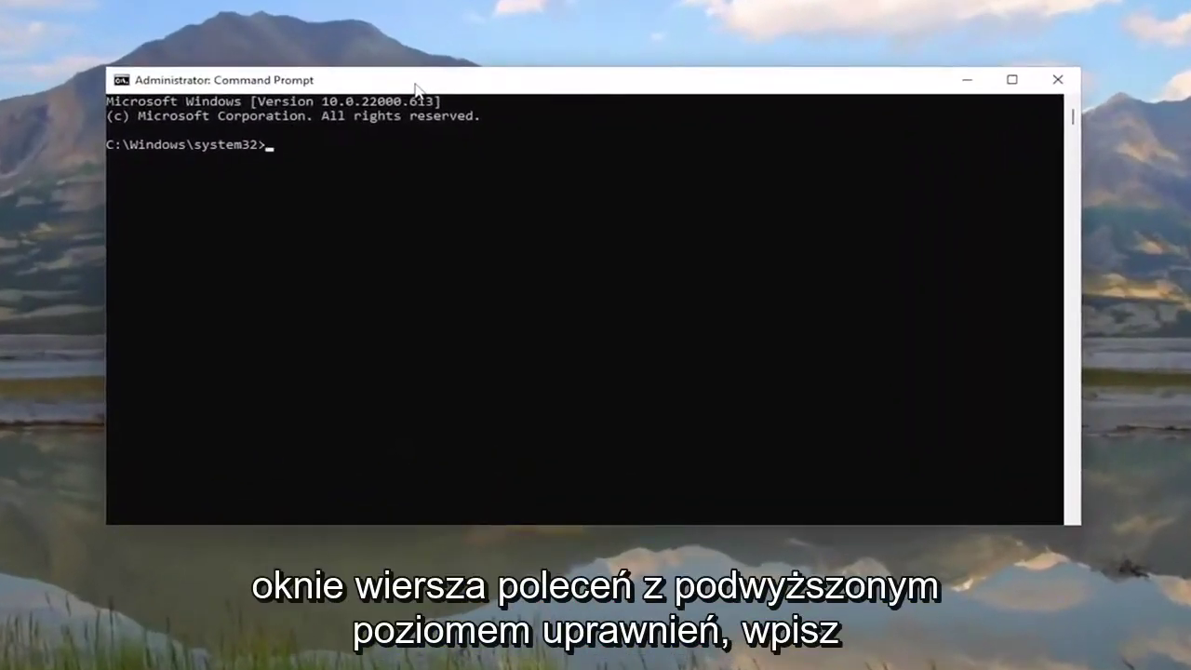
# - Run the system file check with sfc /scannow, and close Command Prompt once the scan is complete
pyautogui.write('sfc /')
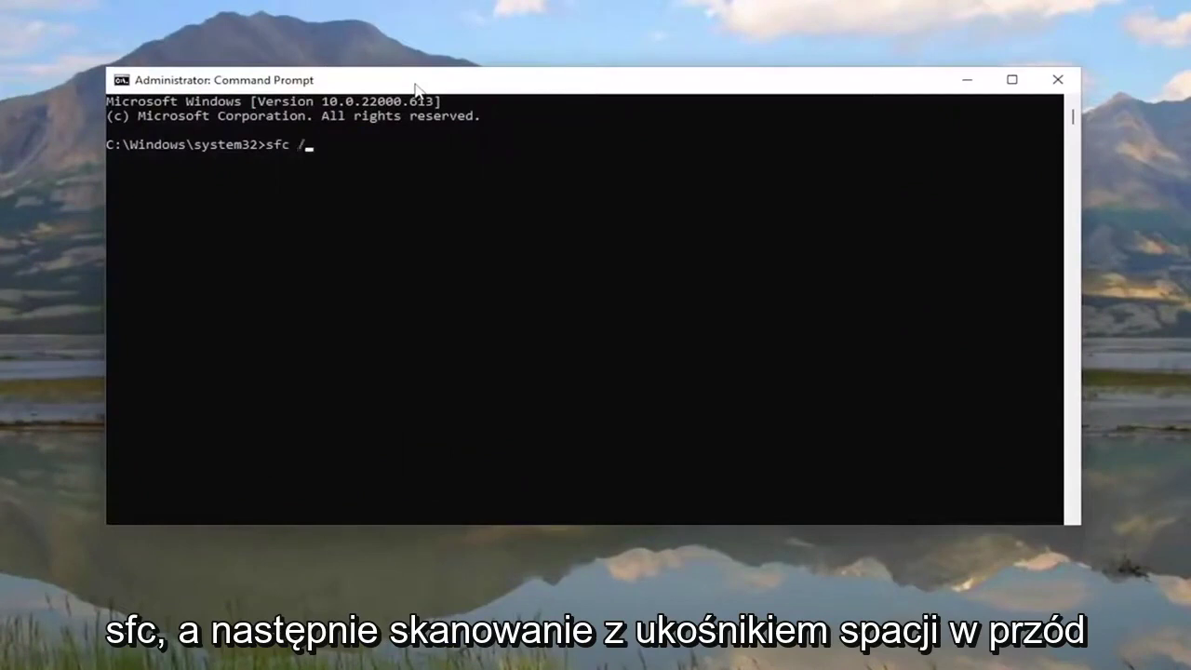
pyautogui.write('scannow')
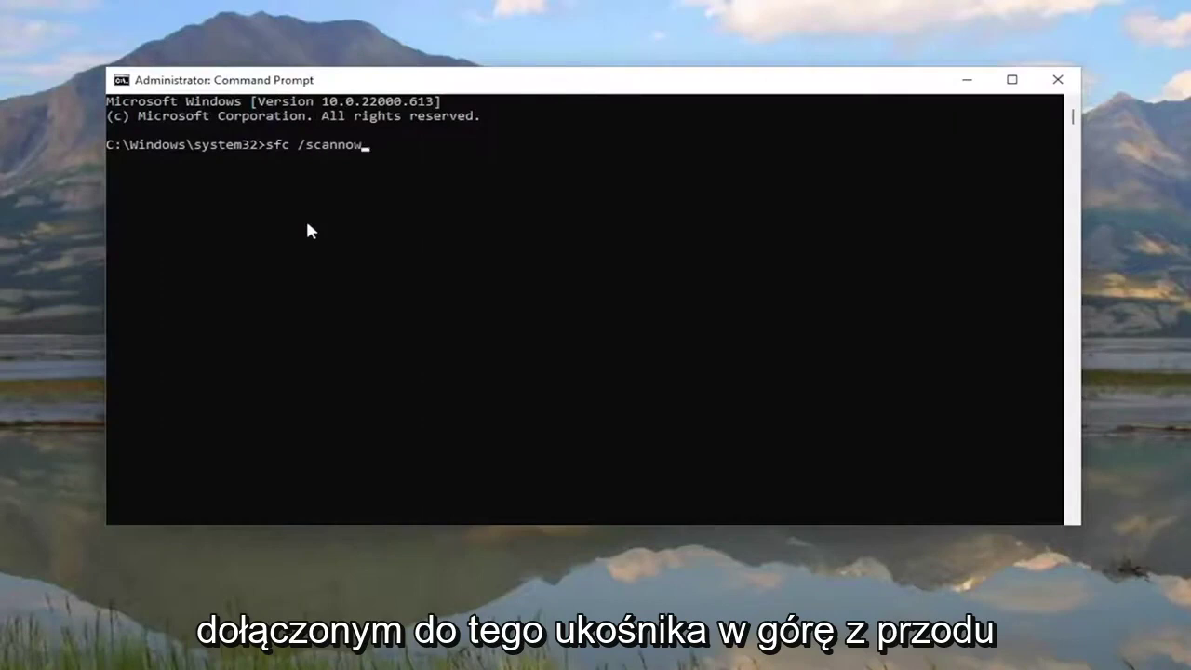
pyautogui.press('Return')
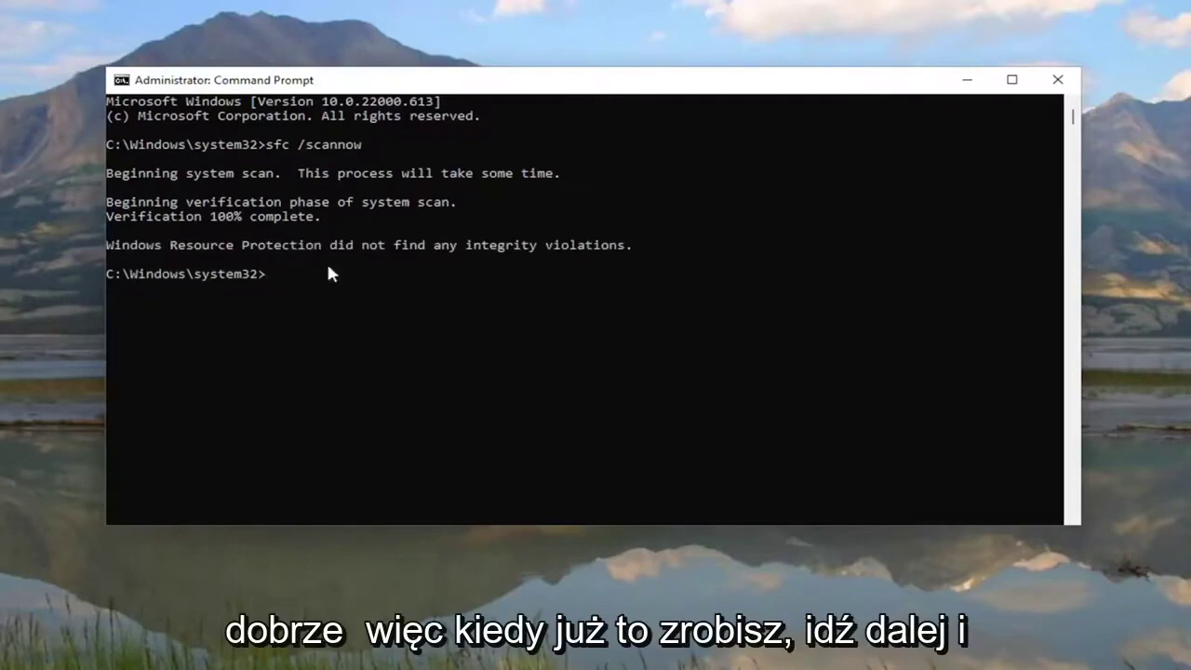
pyautogui.click(1058, 79)
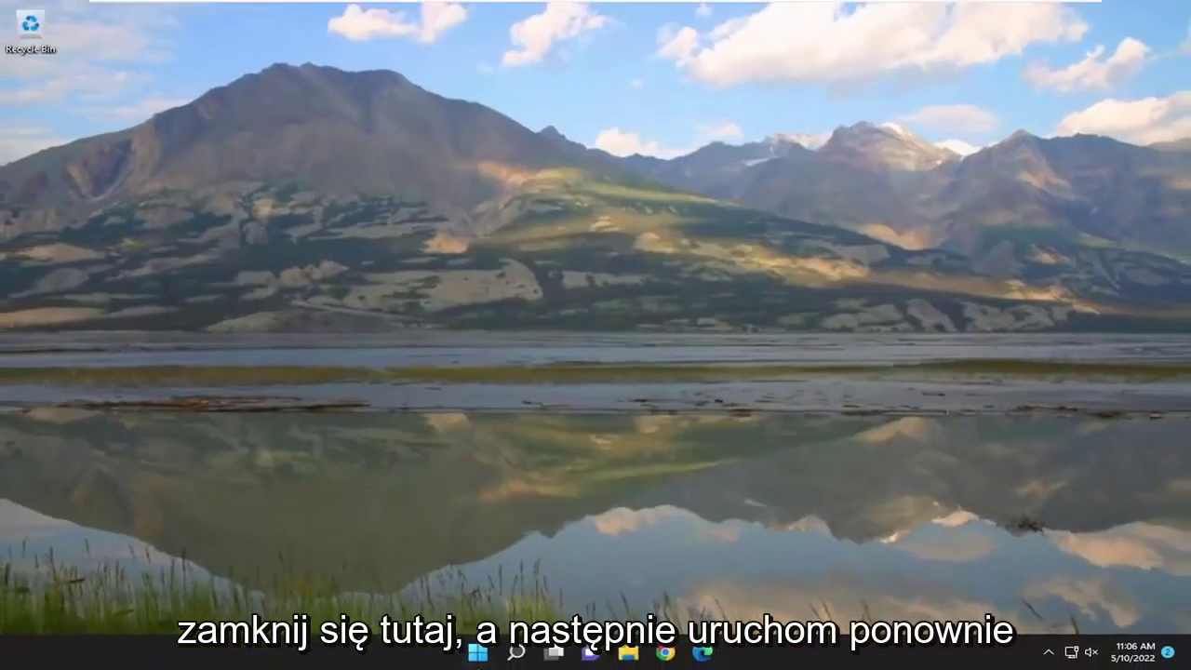
# - Restart the computer
pyautogui.rightClick(487, 656)
pyautogui.moveTo(571, 588)
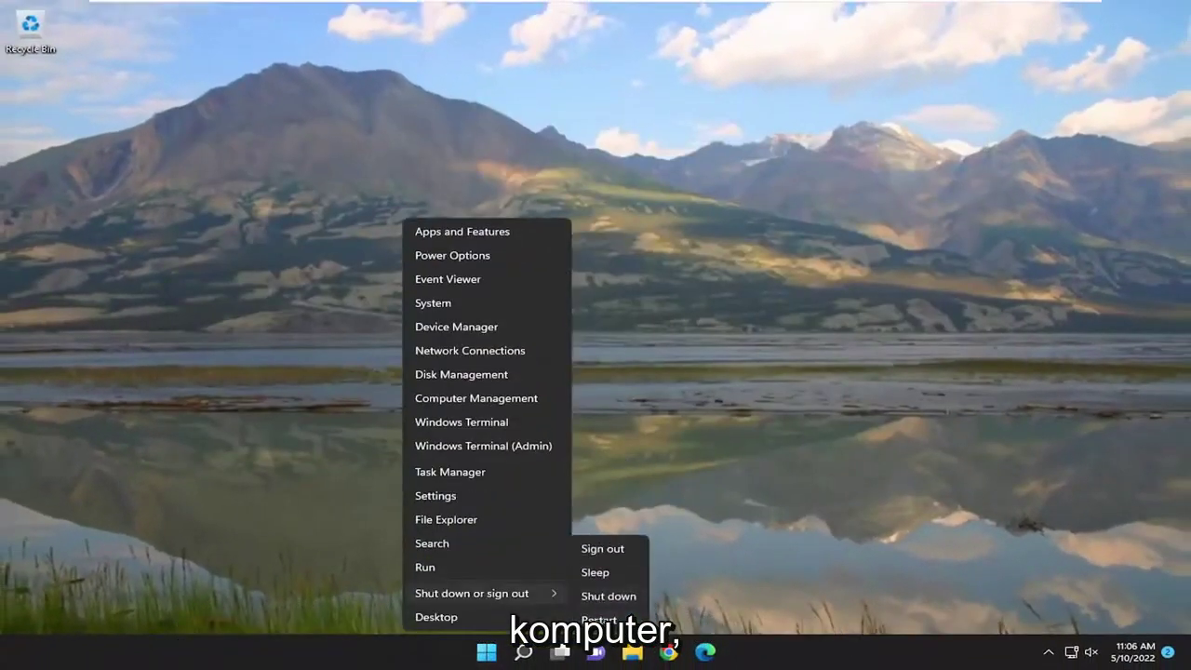
pyautogui.click(603, 618)
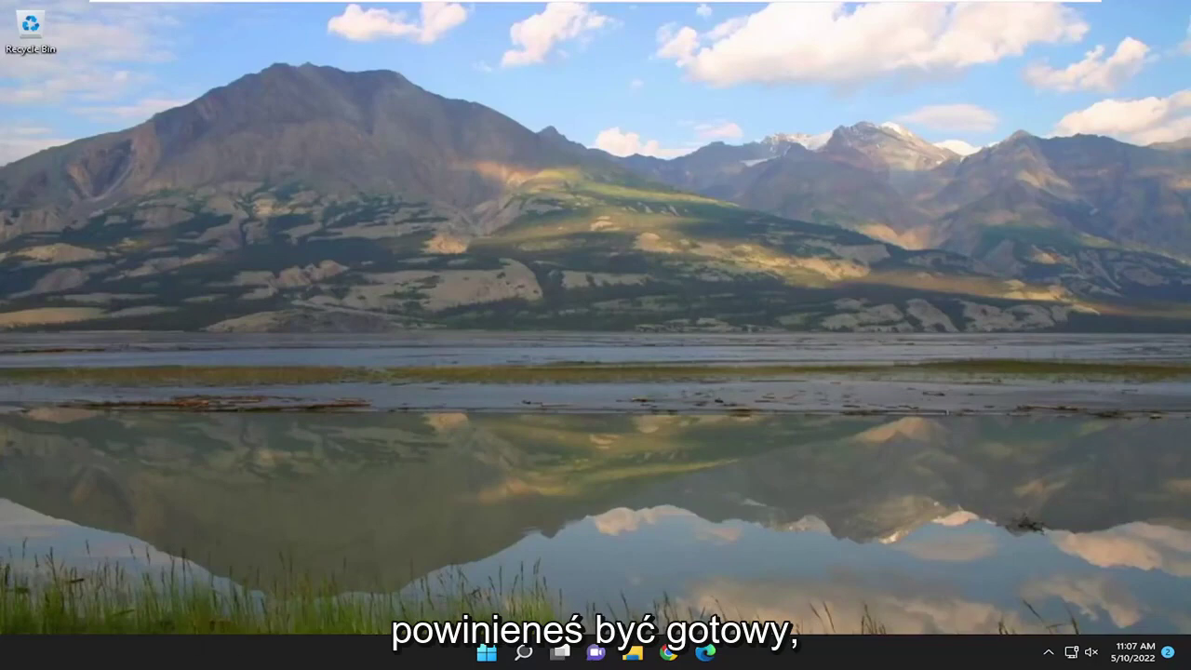
# - Search Windows for "file", open File Explorer to check that it launches, and close its window
pyautogui.click(524, 653)
pyautogui.write('file')
pyautogui.press('Return')
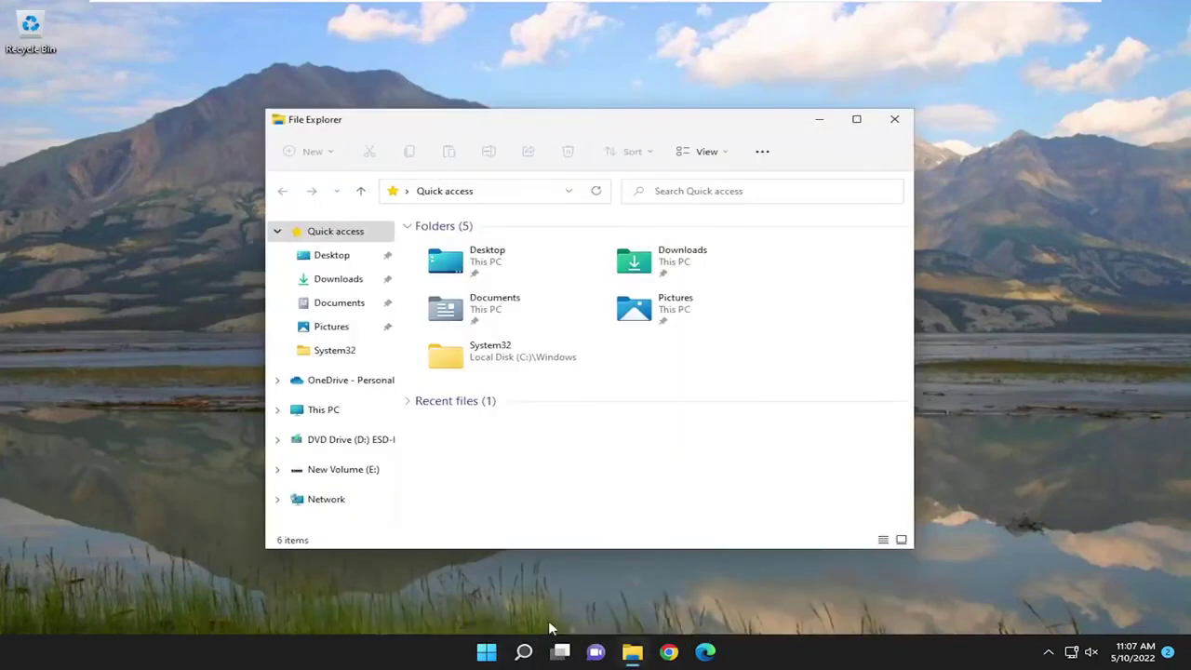
pyautogui.moveTo(496, 128); pyautogui.dragTo(548, 121)
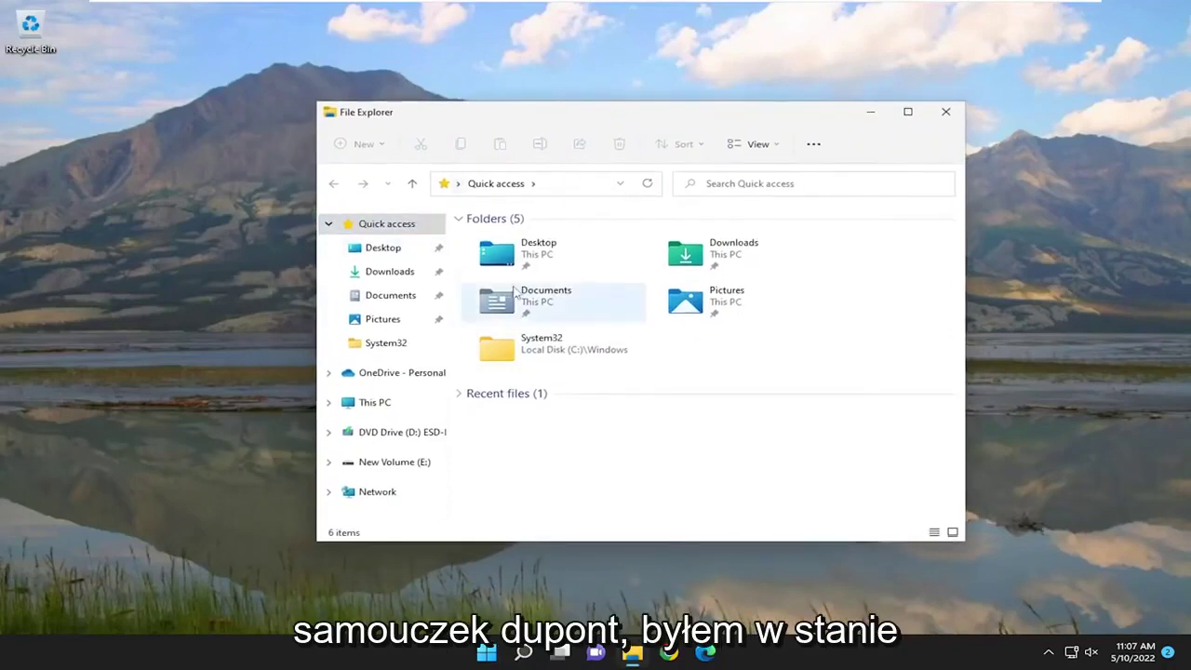
pyautogui.click(945, 113)
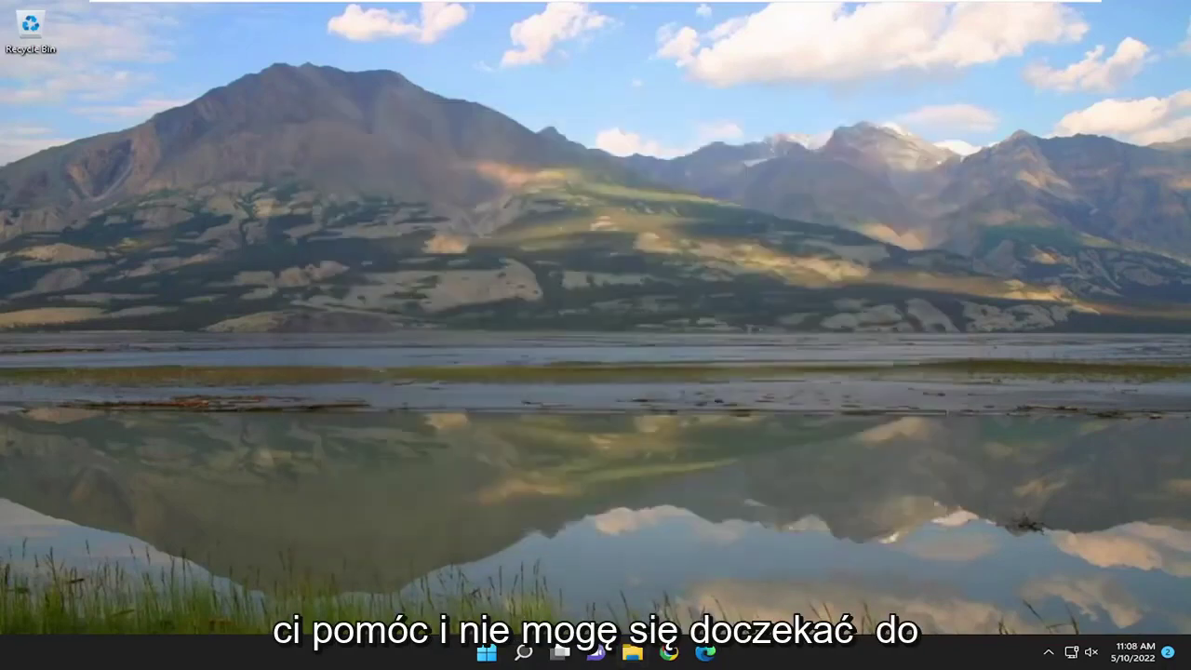